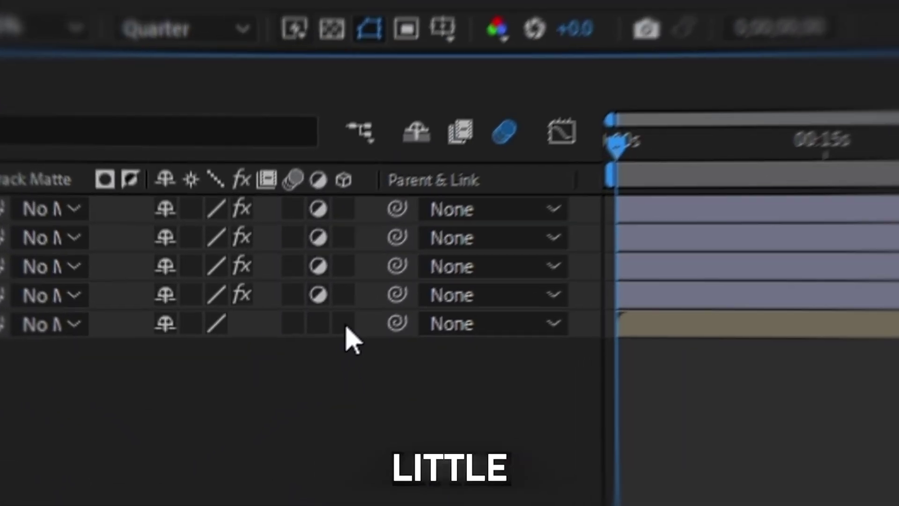
Make Main a 3D layer and set starting keyframes on Position, Scale and Orientation
left_click(269, 392)
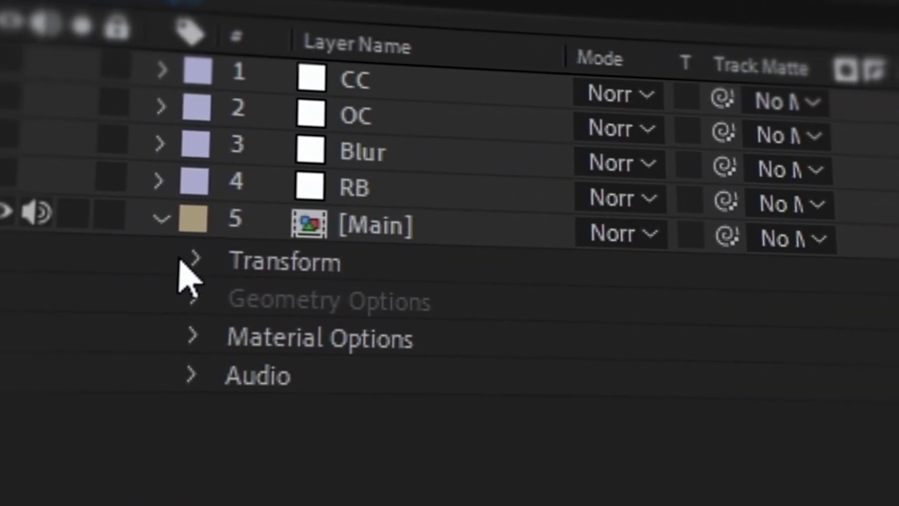
left_click(124, 266)
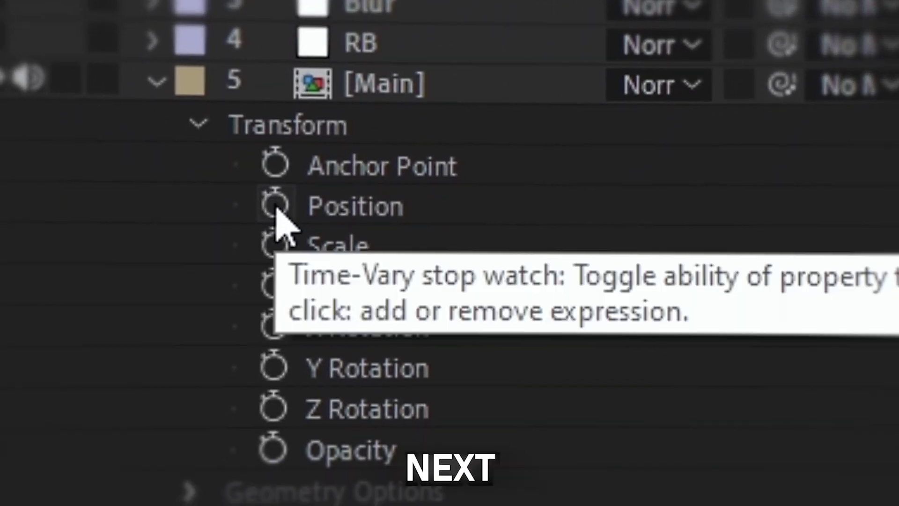
left_click(271, 224)
left_click(270, 263)
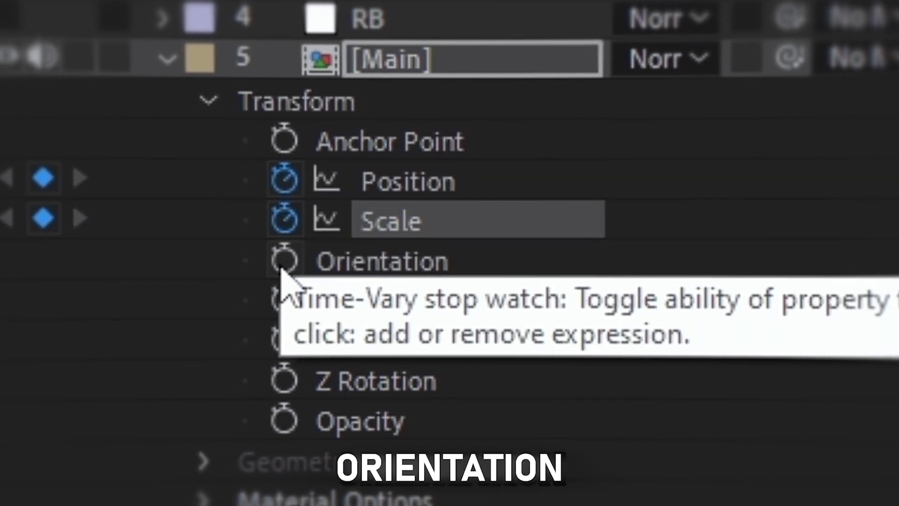
left_click(283, 264)
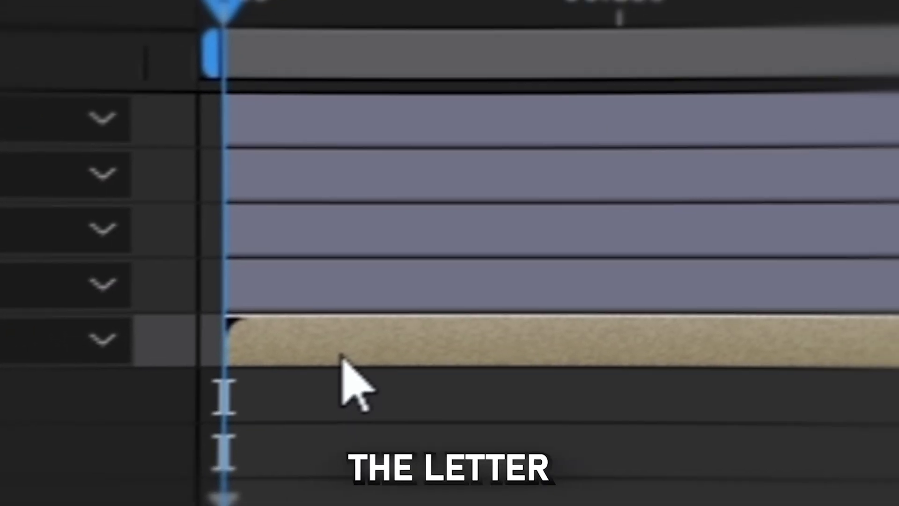
Show only Main's keyframed properties with the U shortcut
key("u")
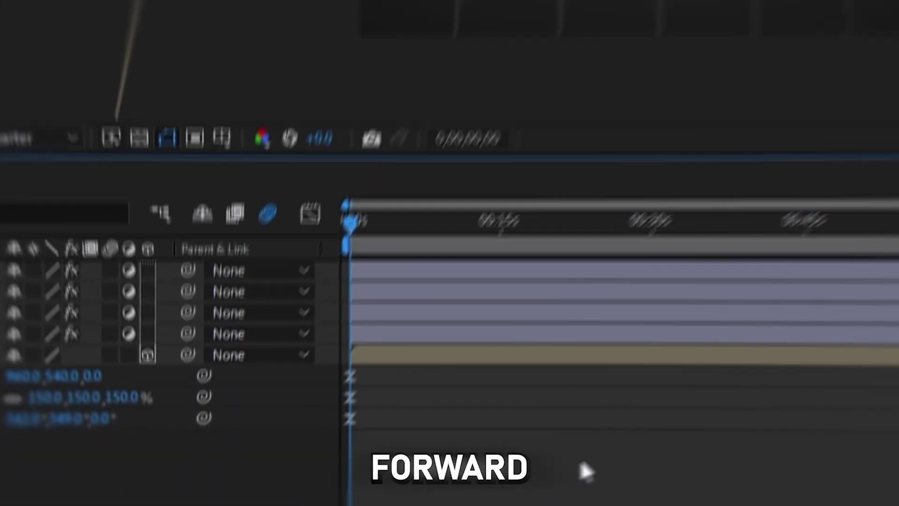
Move the current-time indicator to about 0;00;01;14
left_click(284, 411)
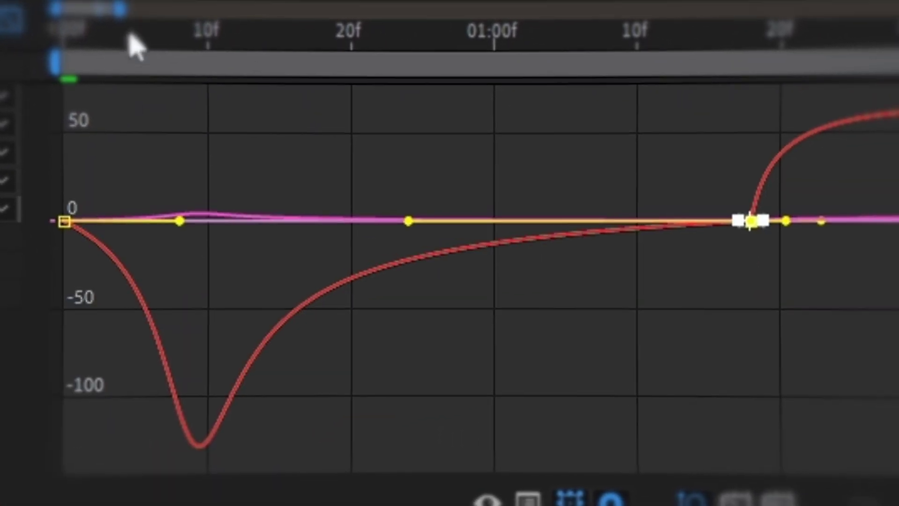
Preview the camera move, then select the first keyframe on the speed graph
key("space")
key("space")
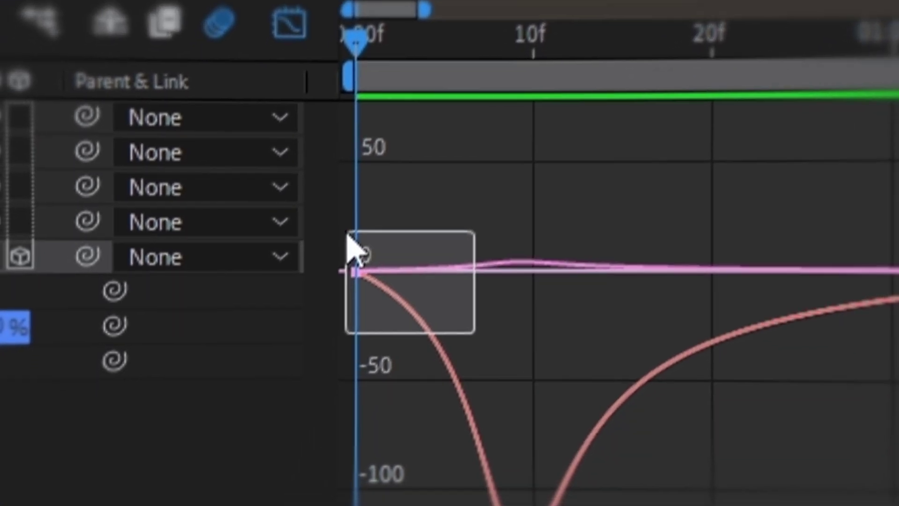
left_click_drag(474, 332, 351, 242)
Drag the first keyframe's Bezier handle outward to lengthen its easing influence
left_click_drag(552, 179, 513, 138)
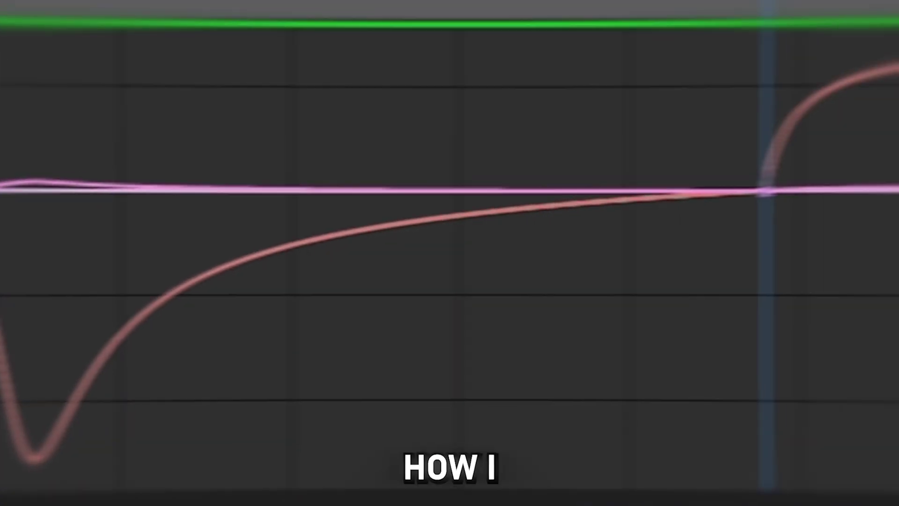